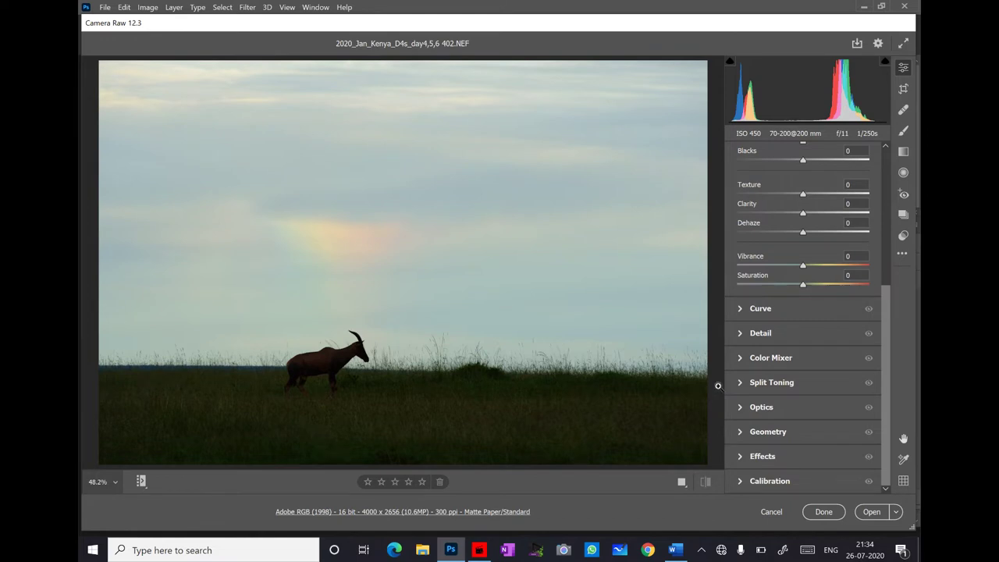
# Set the Camera Raw workflow to sRGB IEC61966-2.1, 8 Bits/Channel, with Resize to Fit ticked
pyautogui.click(417, 513)
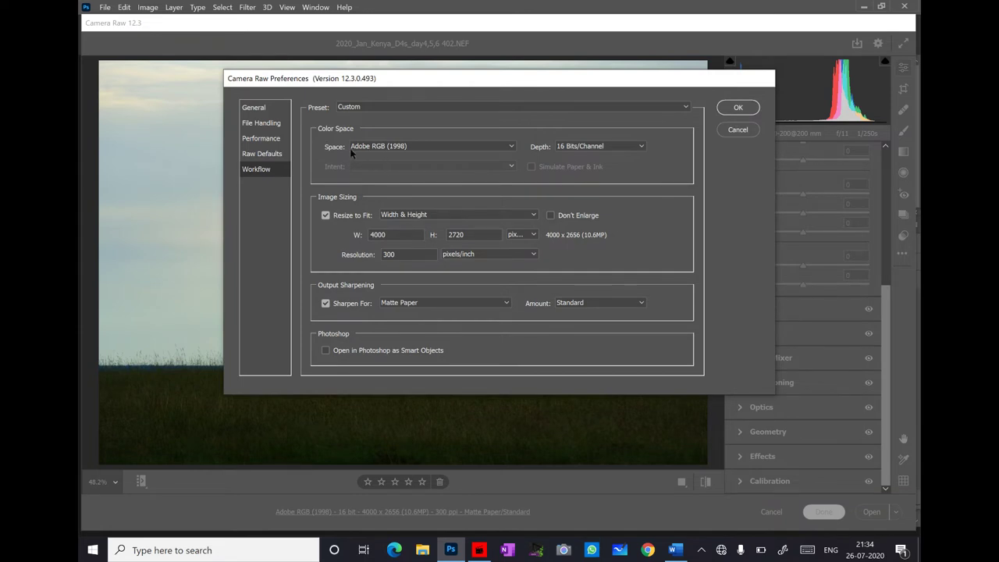
pyautogui.click(511, 145)
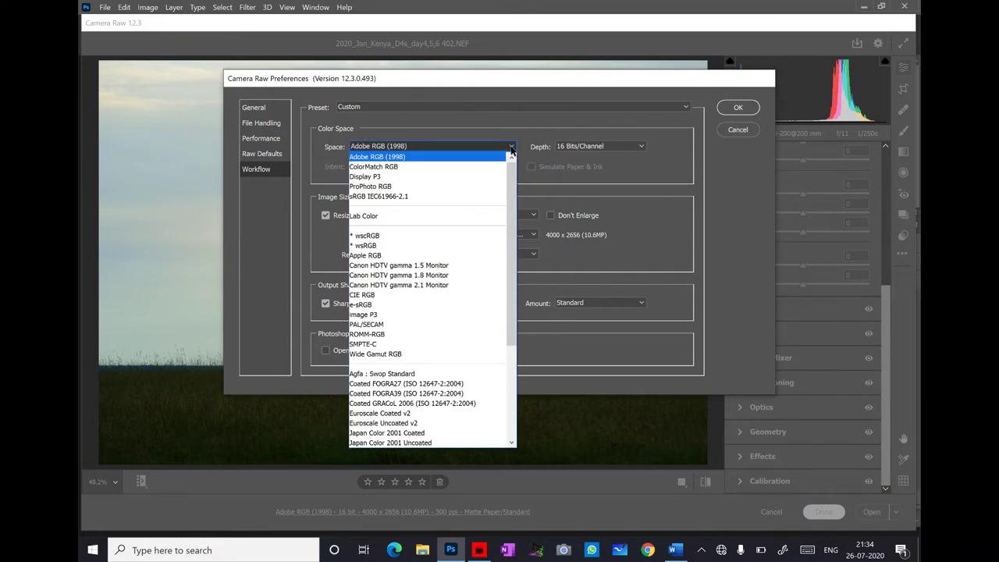
pyautogui.click(390, 197)
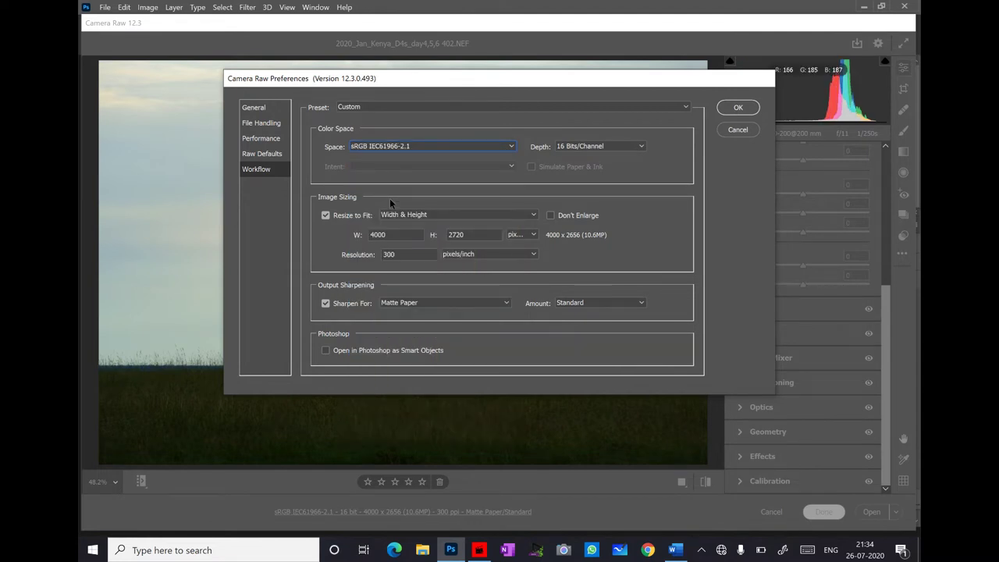
pyautogui.click(605, 146)
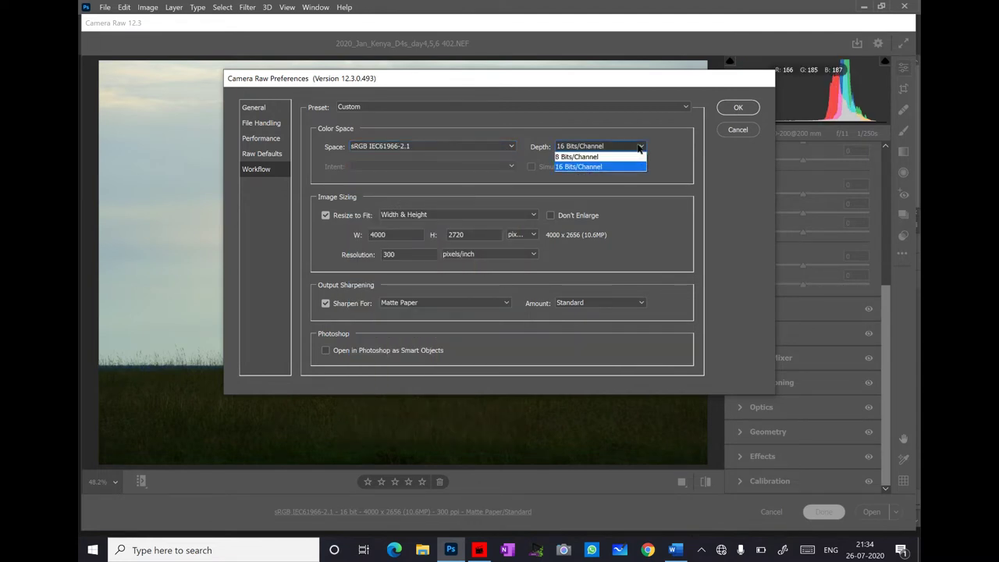
pyautogui.click(607, 158)
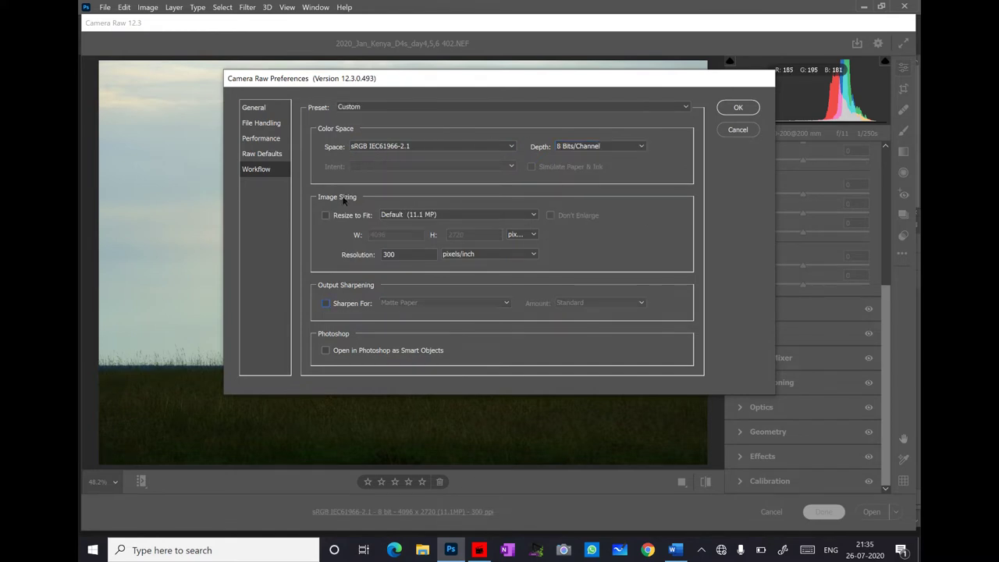
pyautogui.click(324, 215)
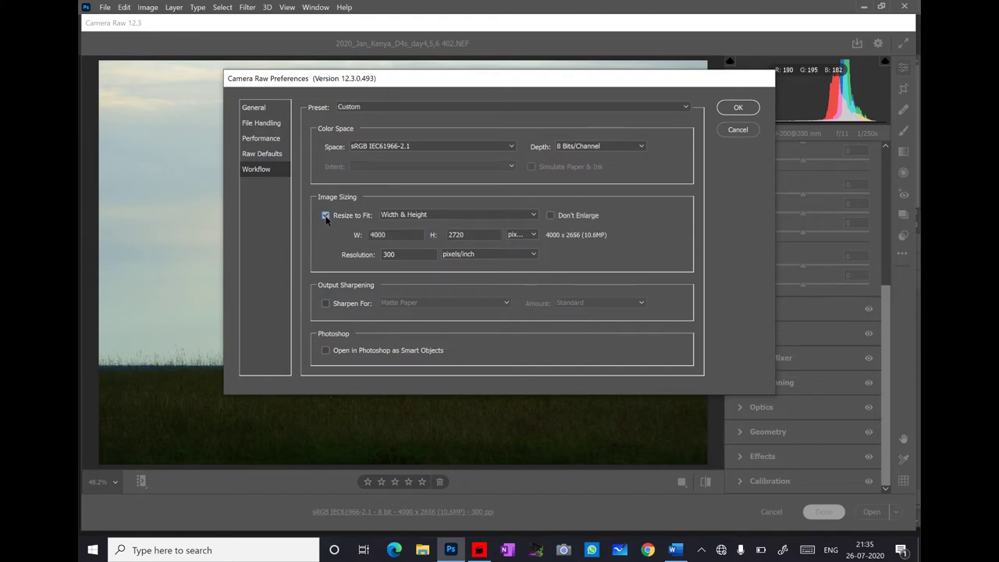
pyautogui.click(535, 238)
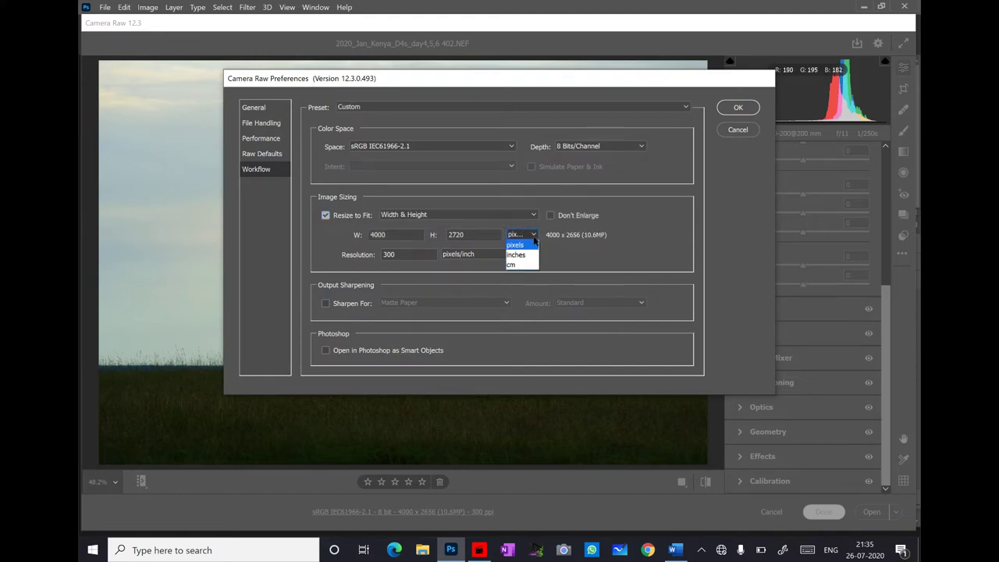
# Set the output size to 2048 × 1360 pixels at 72 ppi resolution
pyautogui.click(528, 247)
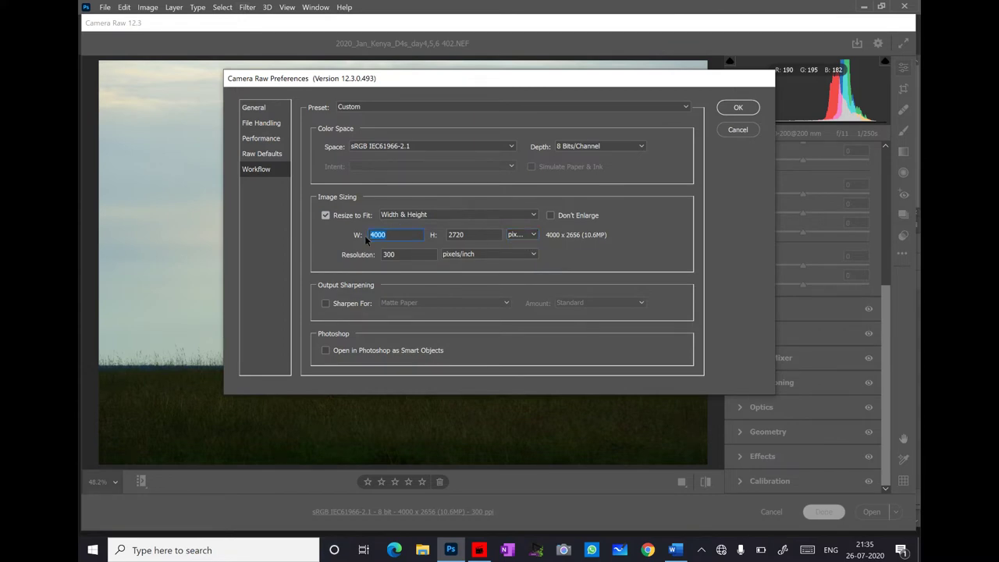
pyautogui.write('204')
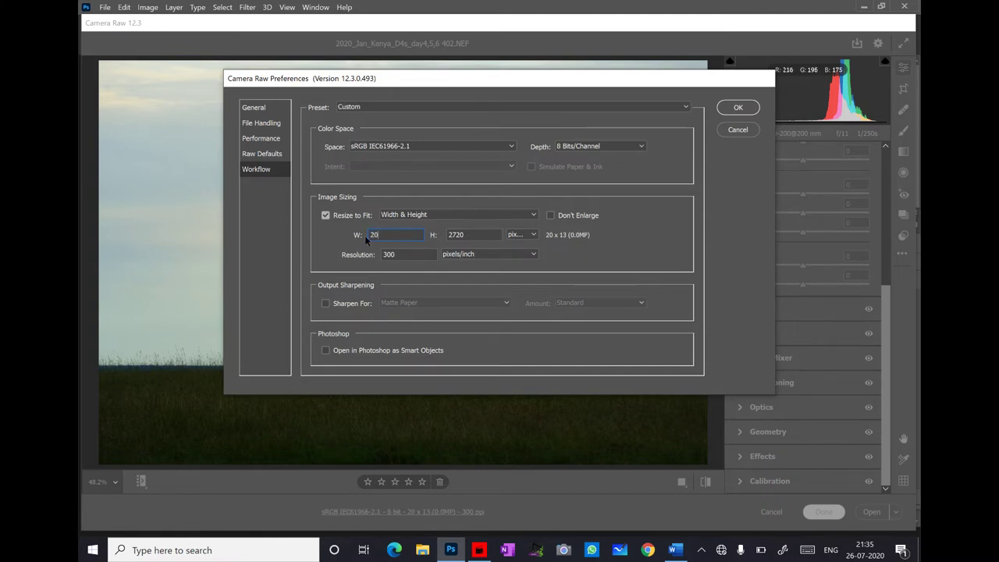
pyautogui.write('8')
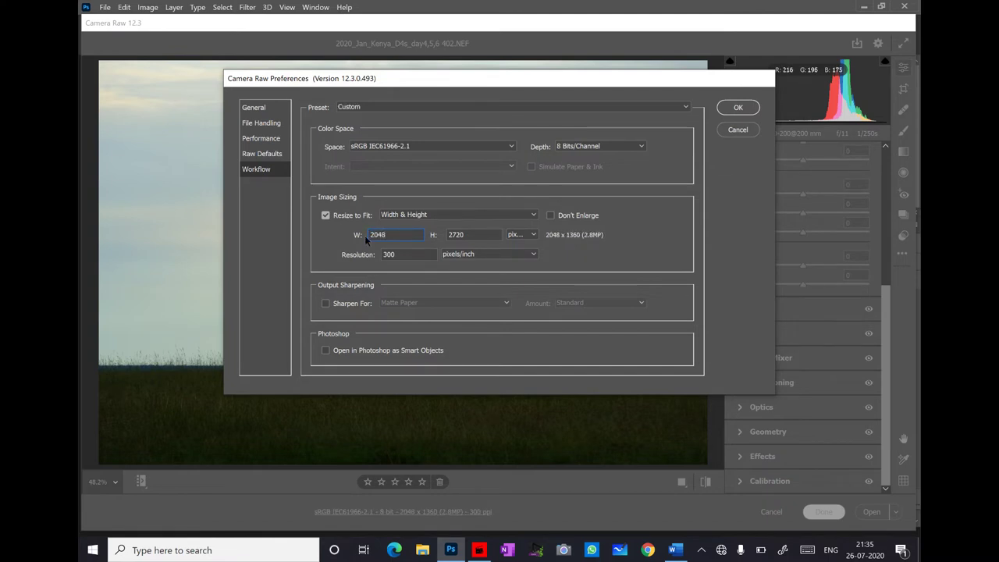
pyautogui.click(469, 234)
pyautogui.write('1')
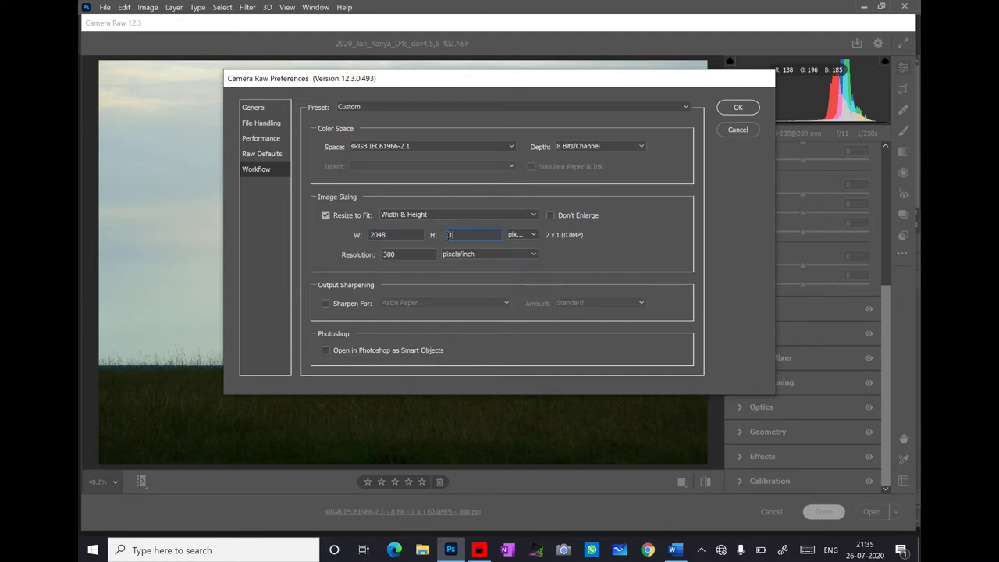
pyautogui.write('360')
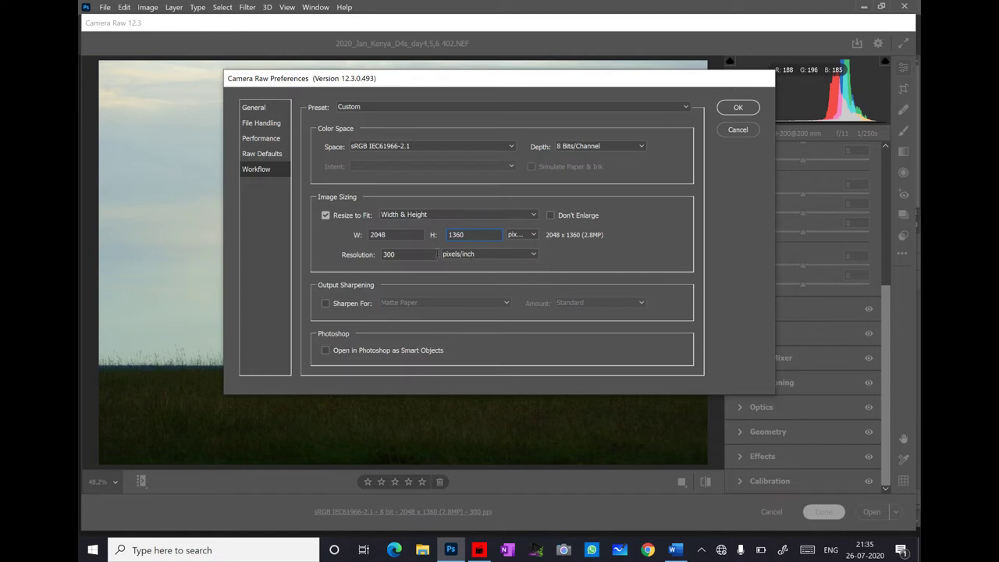
pyautogui.doubleClick(398, 253)
pyautogui.write('72')
# Turn on output sharpening for Screen and confirm the workflow settings
pyautogui.click(325, 304)
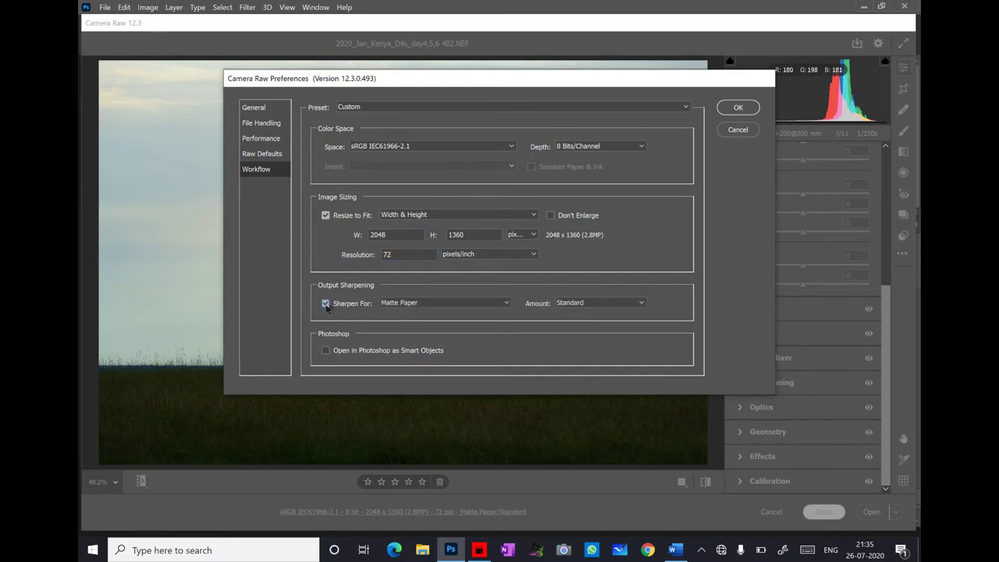
pyautogui.click(508, 304)
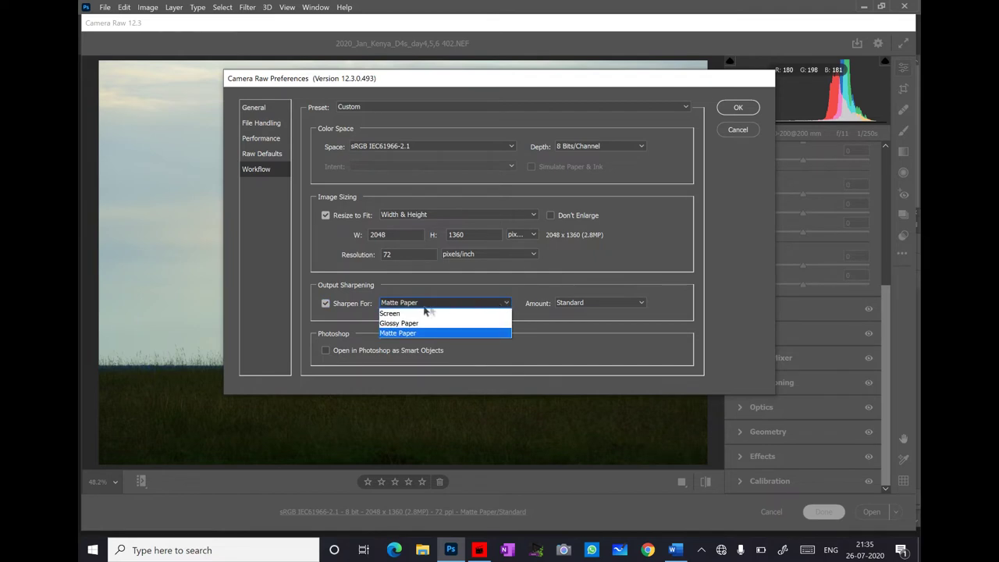
pyautogui.click(398, 314)
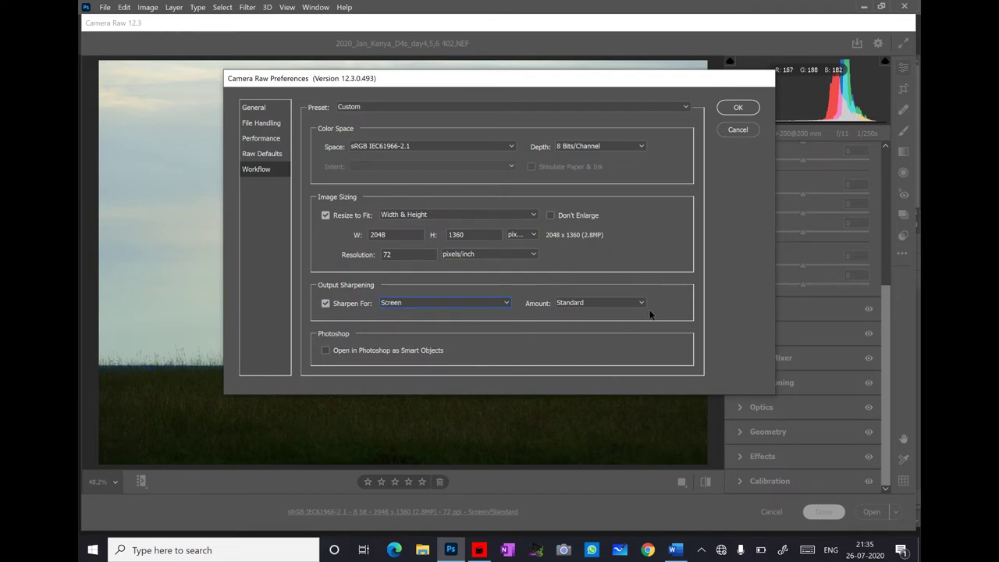
pyautogui.click(743, 110)
pyautogui.press('c')
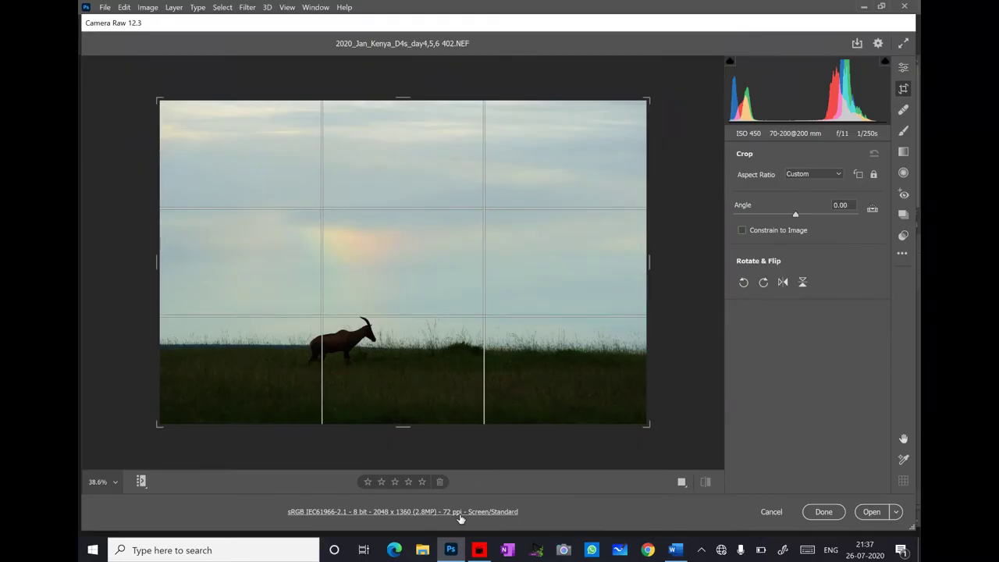
# Drag the crop frame's top-left handle inward to a smaller centred area
pyautogui.moveTo(162, 103); pyautogui.dragTo(500, 280)
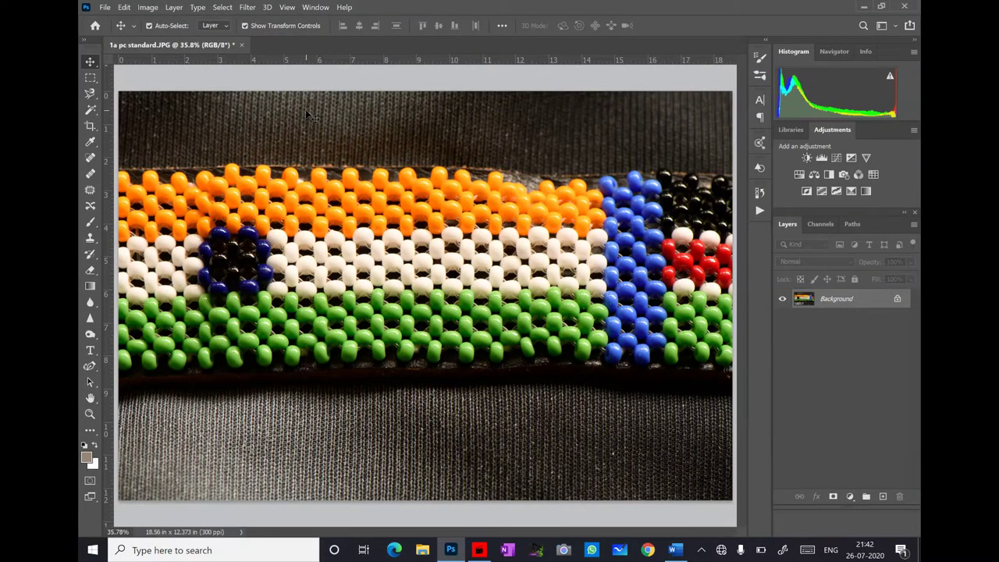
# Use Image Size to set 72 Pixels/Inch and a 2048 px width with resampling
pyautogui.click(150, 8)
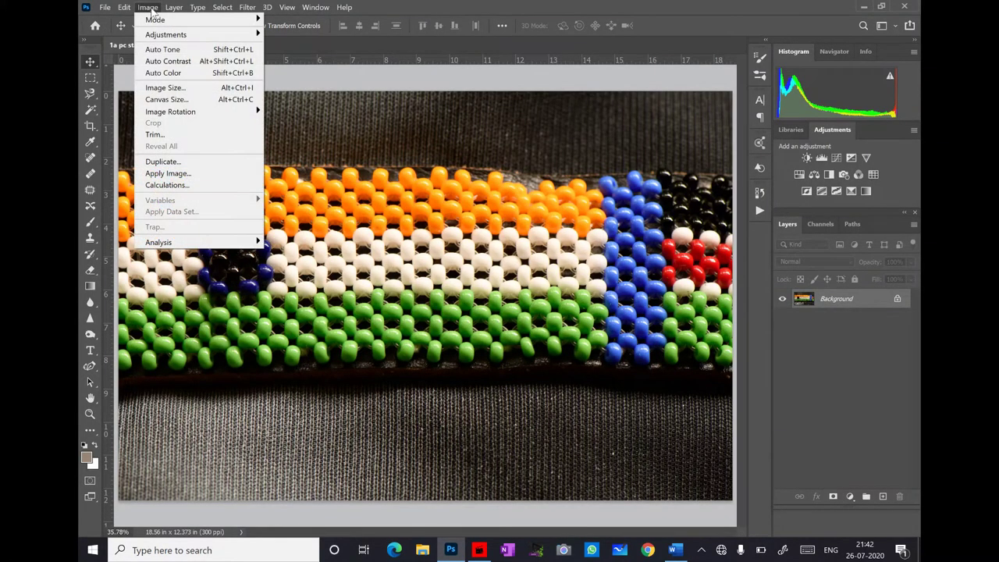
pyautogui.click(173, 90)
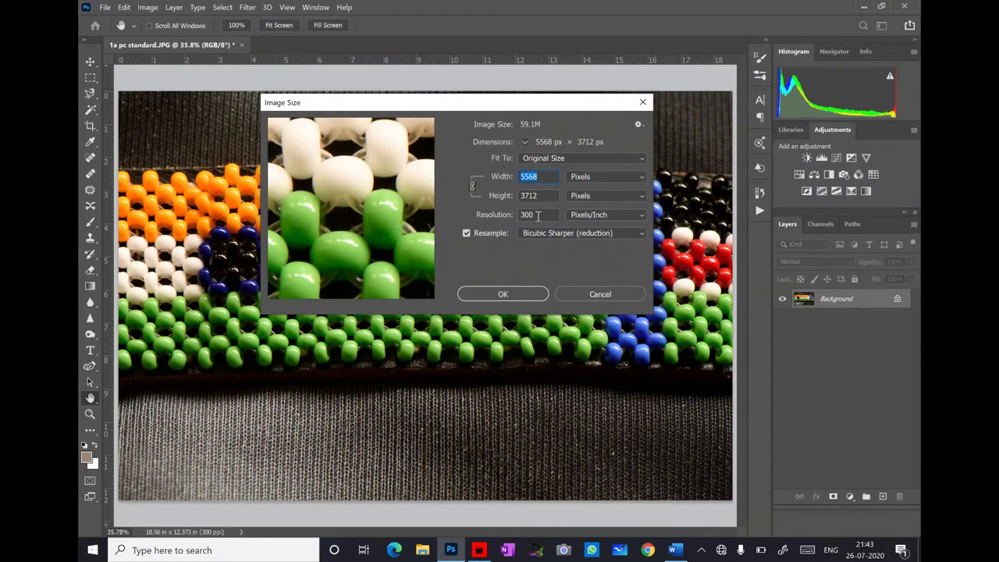
pyautogui.moveTo(537, 216); pyautogui.dragTo(515, 215)
pyautogui.write('72')
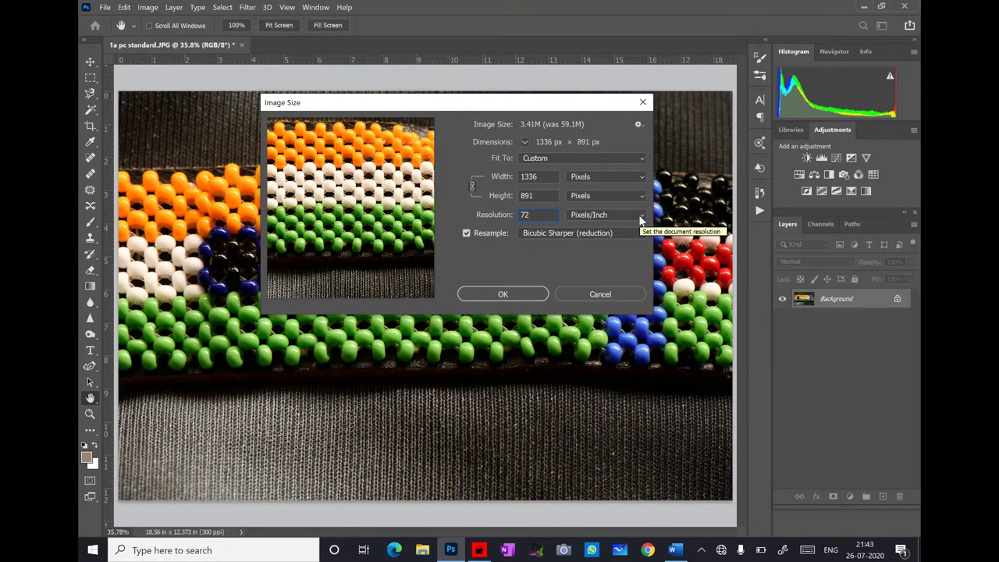
pyautogui.doubleClick(528, 177)
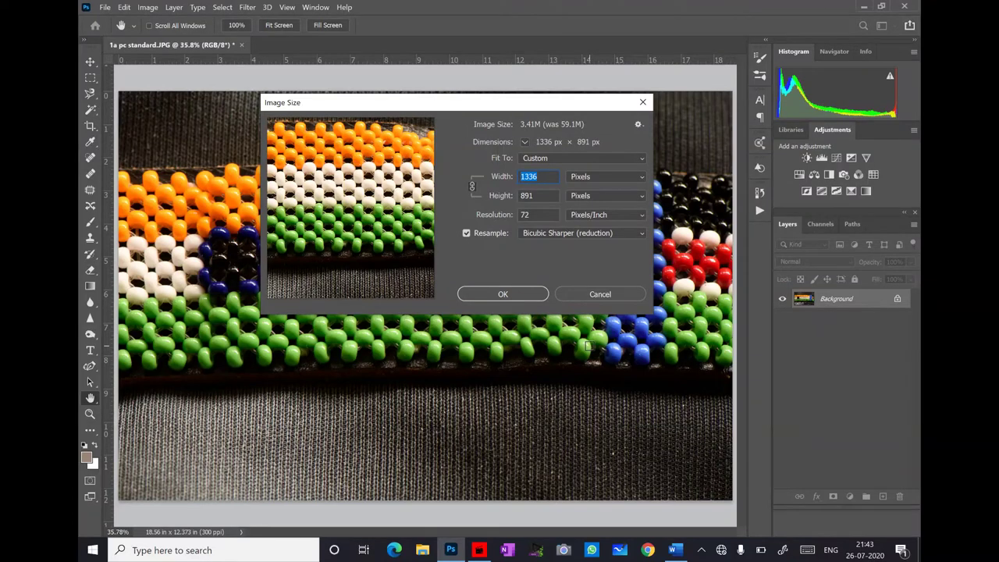
pyautogui.write('2048')
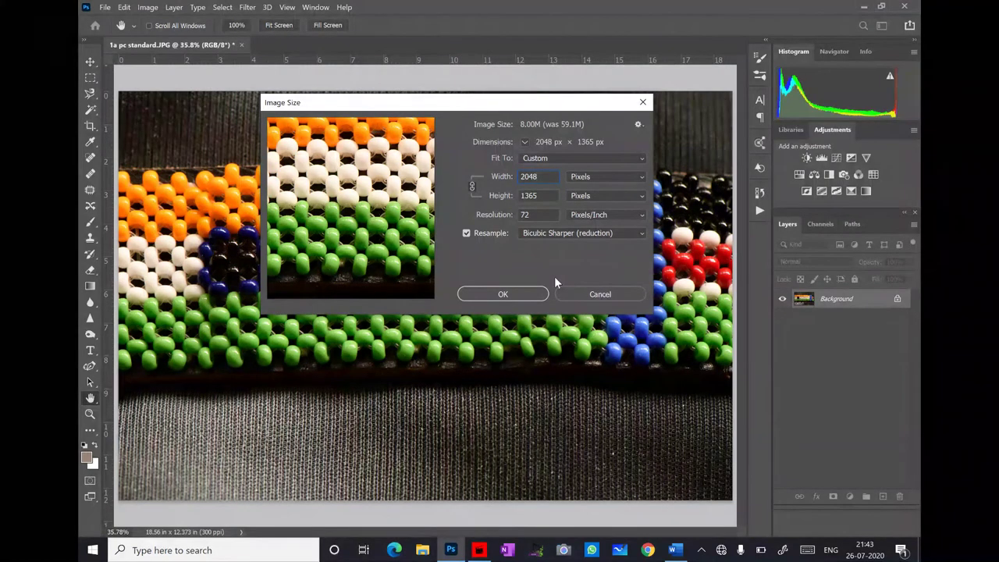
pyautogui.click(504, 294)
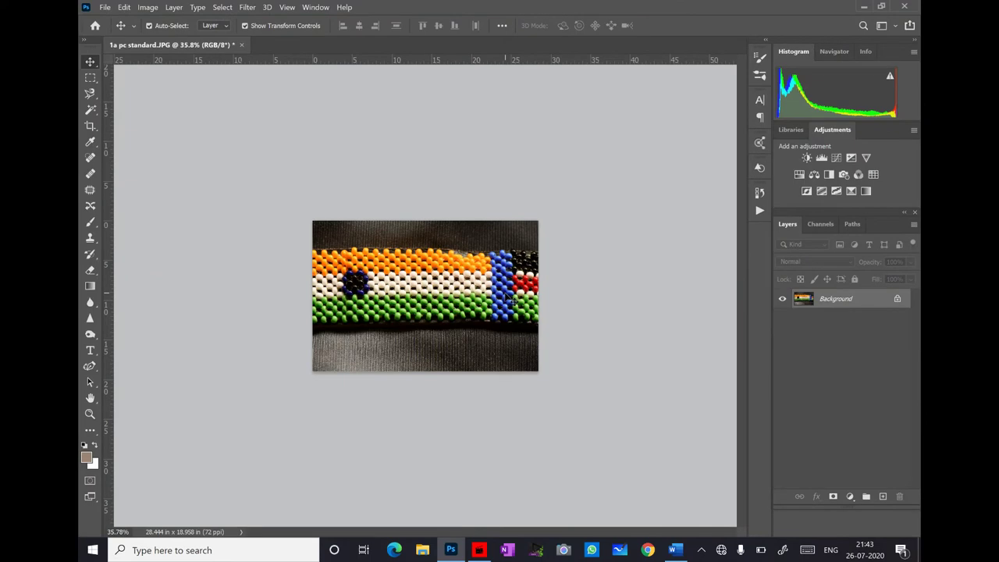
# Assign the Working RGB sRGB profile and set the image mode to 8 Bits/Channel
pyautogui.hotkey('ctrl', '0')
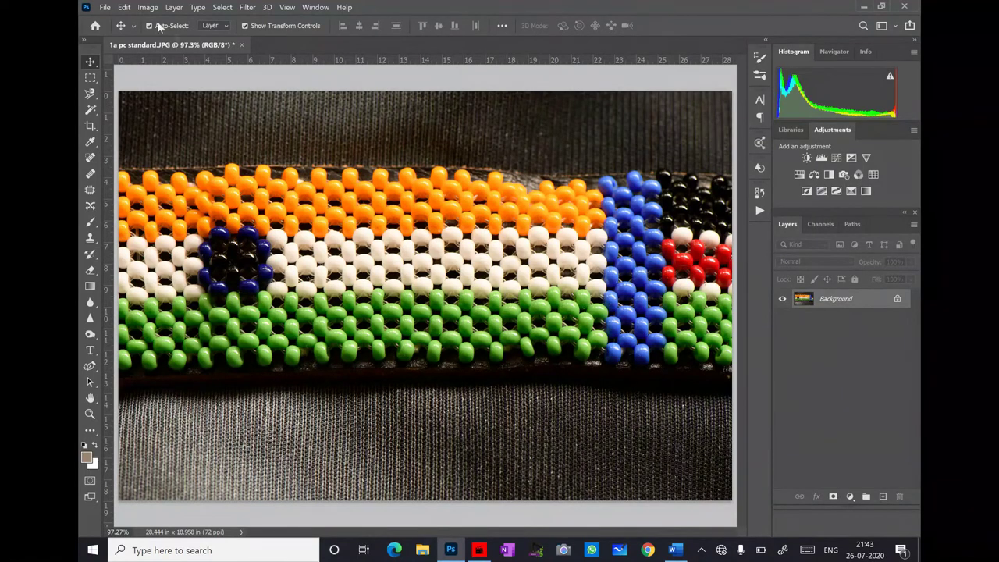
pyautogui.click(125, 7)
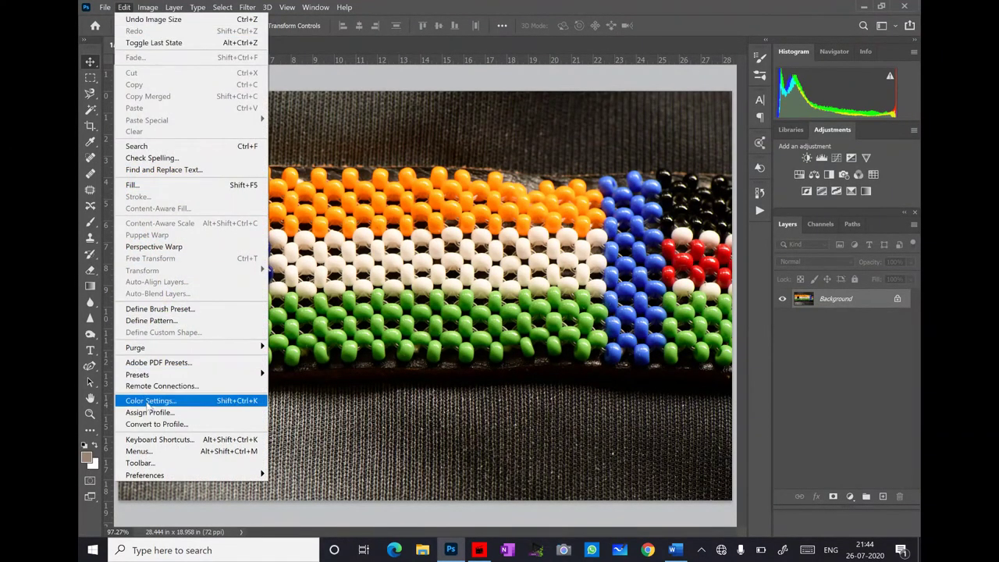
pyautogui.click(151, 412)
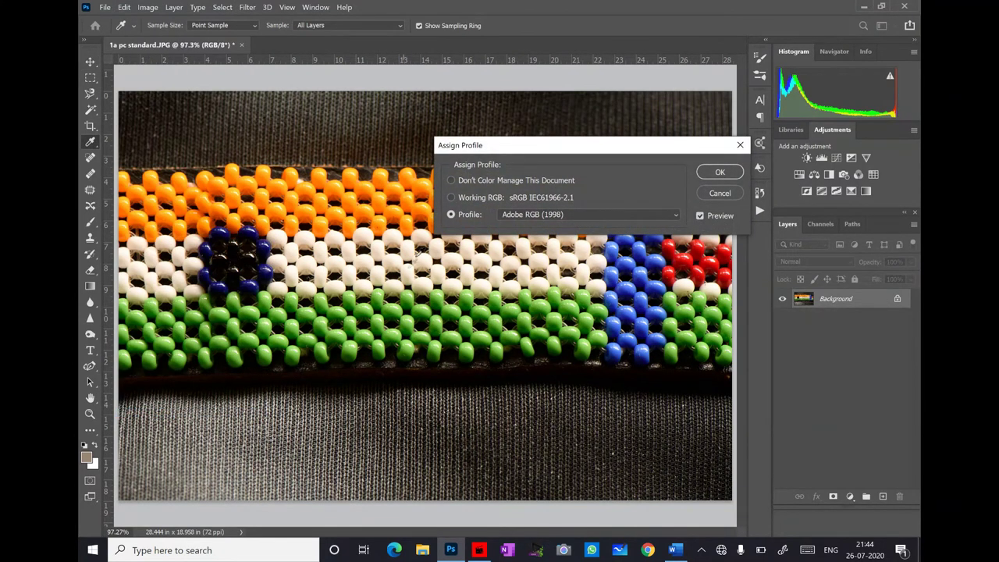
pyautogui.click(451, 196)
pyautogui.click(720, 172)
pyautogui.press('v')
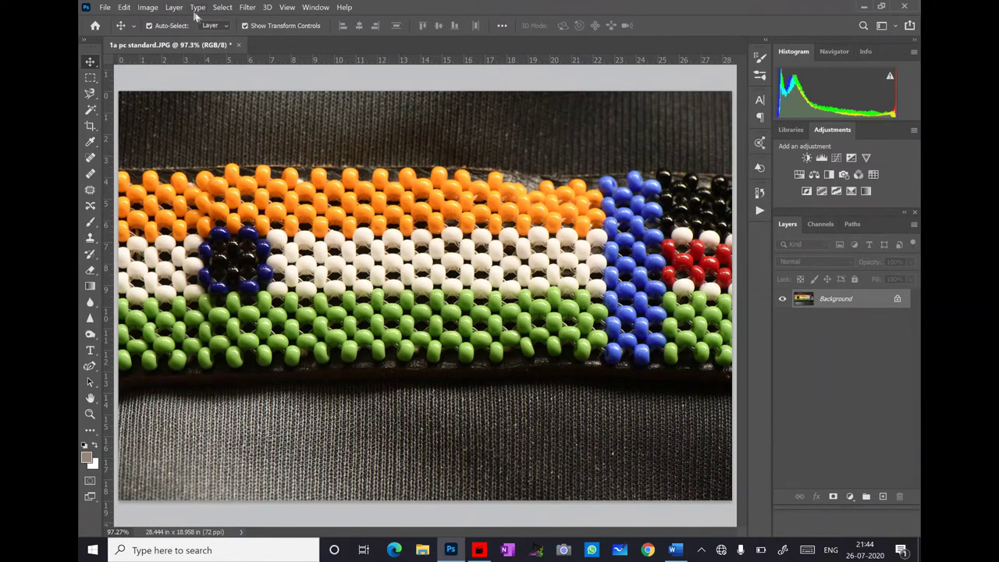
pyautogui.click(150, 7)
pyautogui.moveTo(156, 19)
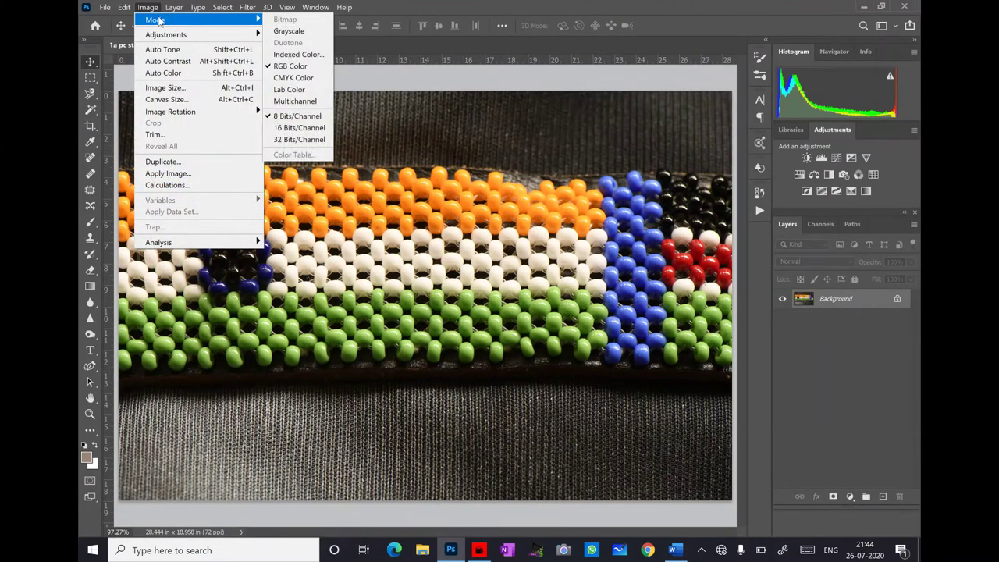
pyautogui.click(307, 115)
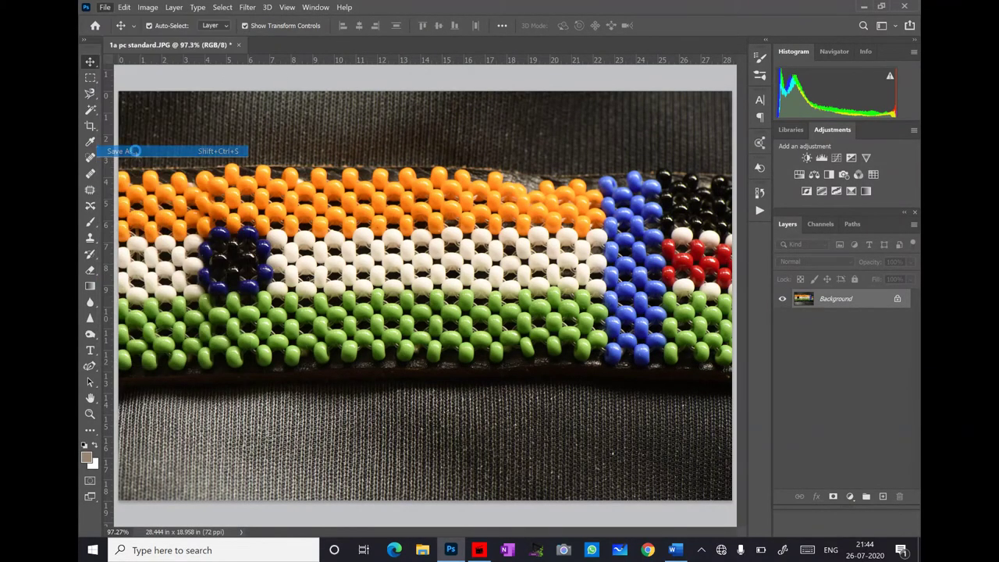
# In Save As, choose the Desktop and enter a new JPEG file name ending in '-colours'
pyautogui.hotkey('ctrl', 'shift', 's')
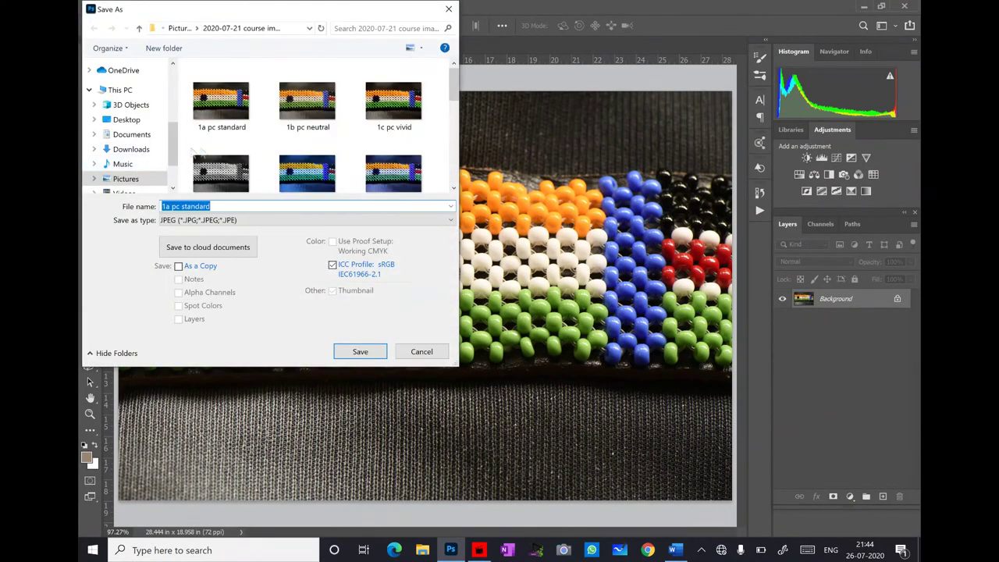
pyautogui.click(129, 120)
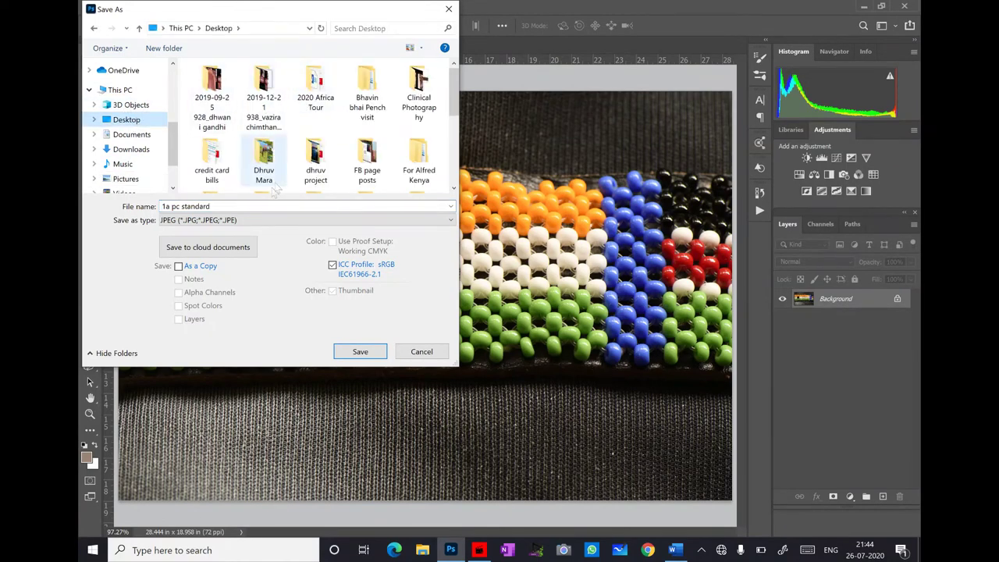
pyautogui.click(214, 206)
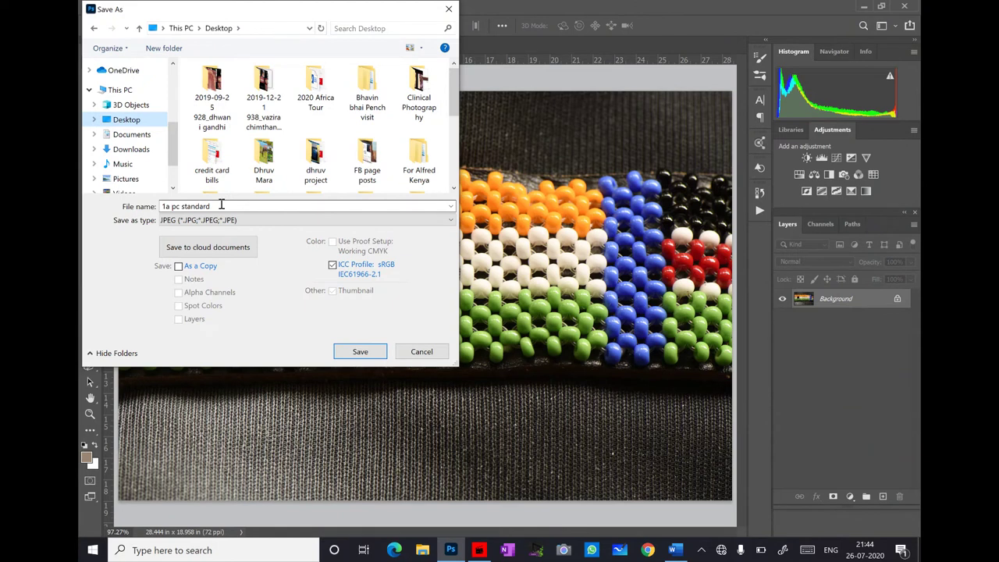
pyautogui.click(217, 206)
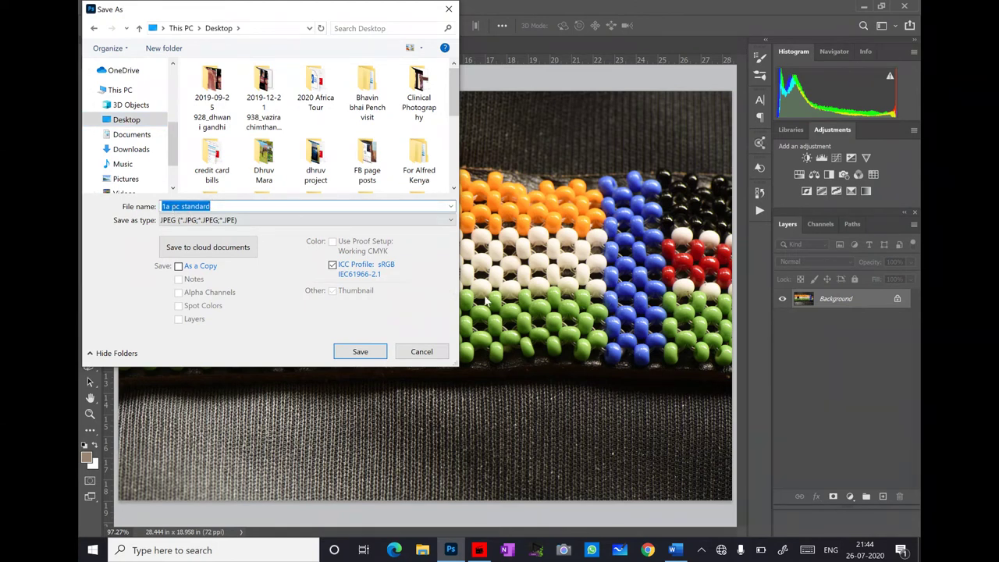
pyautogui.write('m')
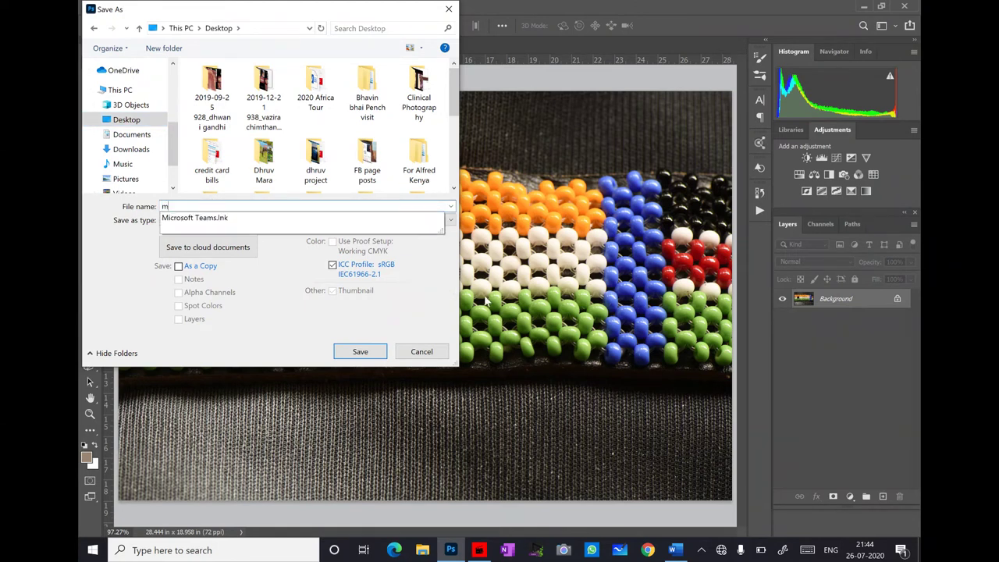
pyautogui.write('atri')
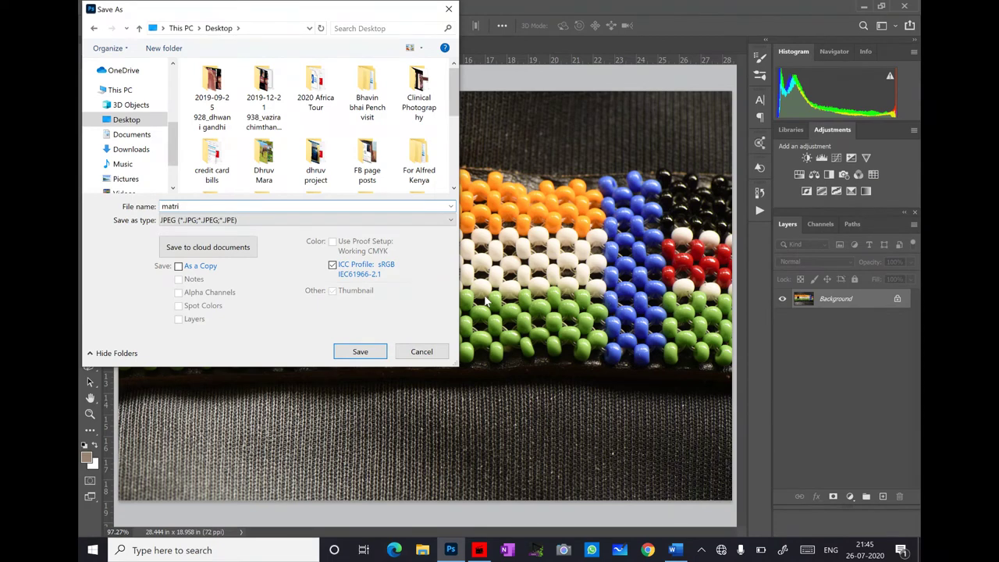
pyautogui.write('d')
pyautogui.press('BackSpace')
pyautogui.write('s')
pyautogui.write('hva vy')
pyautogui.write('as-c')
pyautogui.write('olours')
# Confirm the save, bringing up JPEG Options at Quality 12 (Maximum)
pyautogui.click(361, 352)
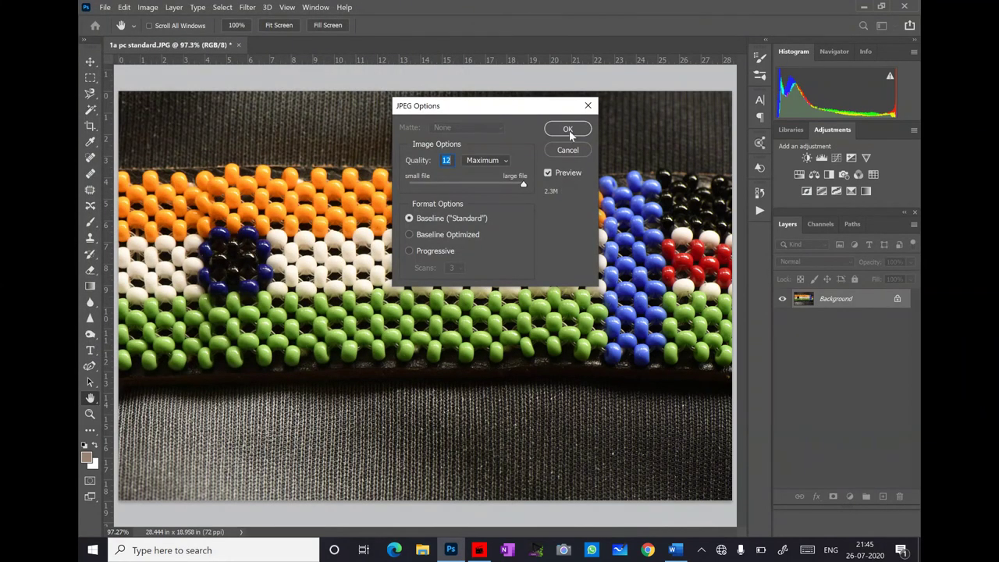